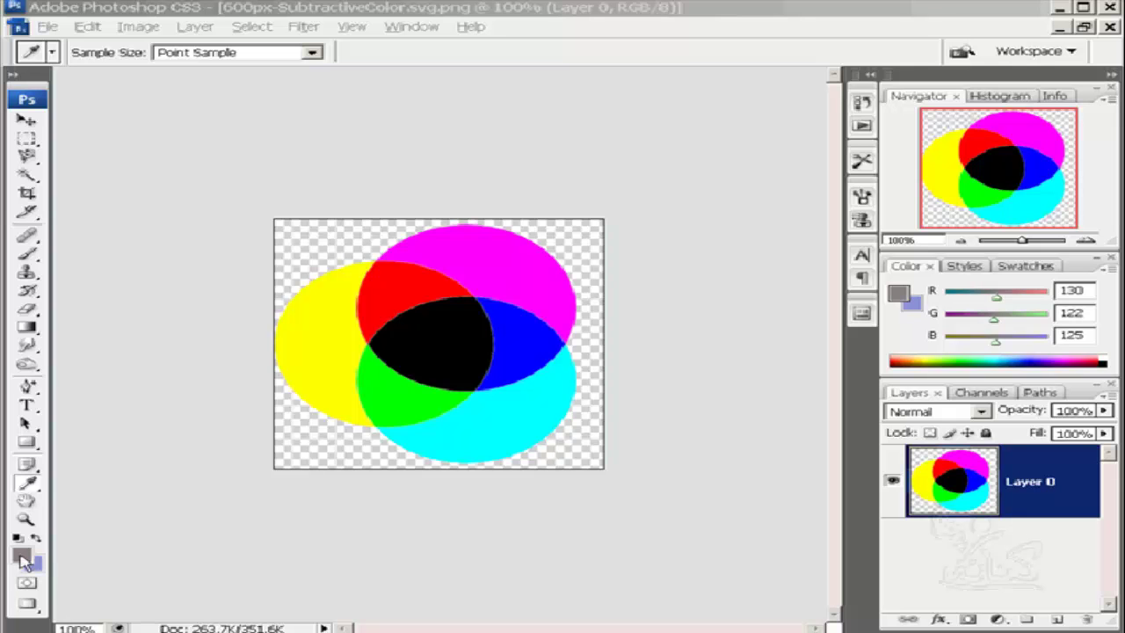
Step: After checking the foreground picker, open the Background Color picker showing lavender 888fd5
{"action": "left_click", "coordinate": [22, 551]}
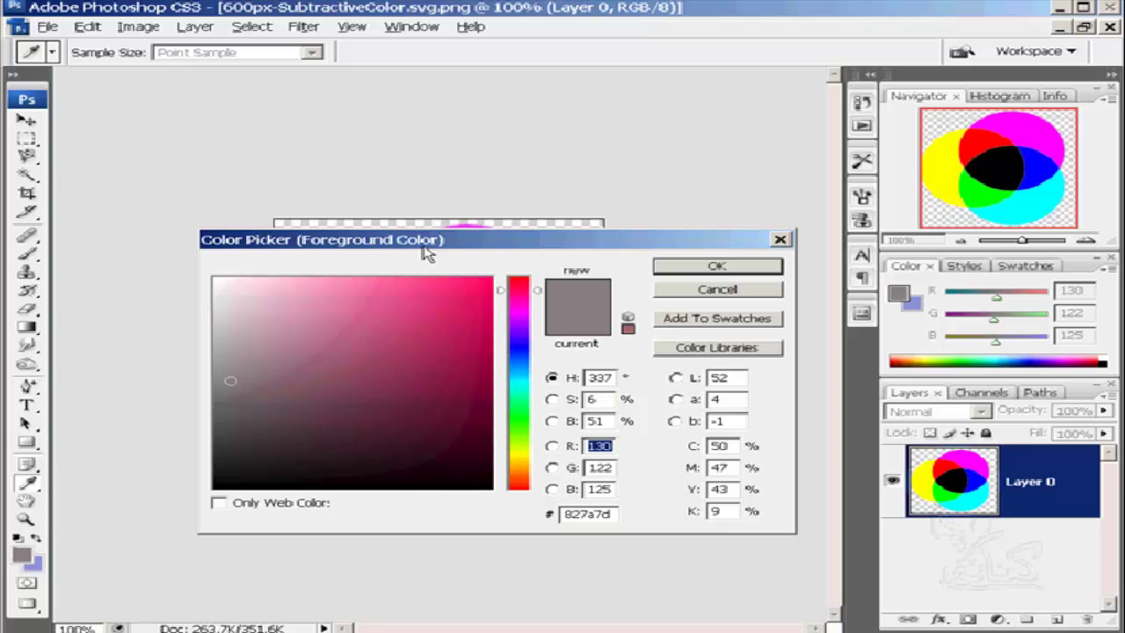
{"action": "left_click", "coordinate": [779, 240]}
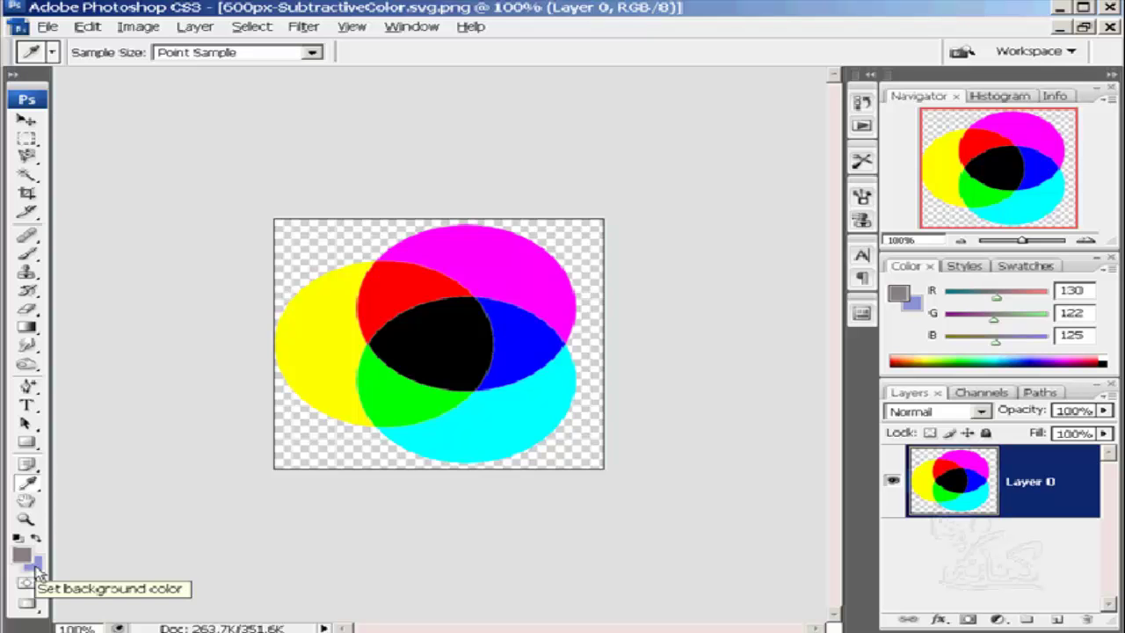
{"action": "left_click", "coordinate": [37, 571]}
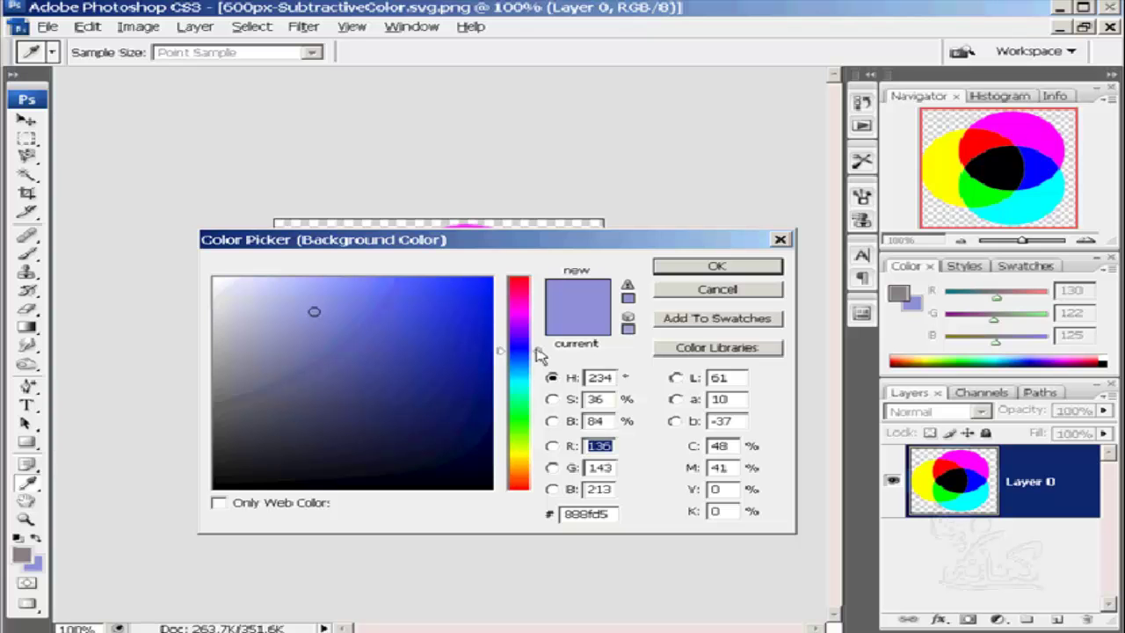
Step: Shift the background hue from 234 through 359 to 0, giving pinkish-red d58888
{"action": "left_click_drag", "start_coordinate": [536, 349], "coordinate": [535, 282]}
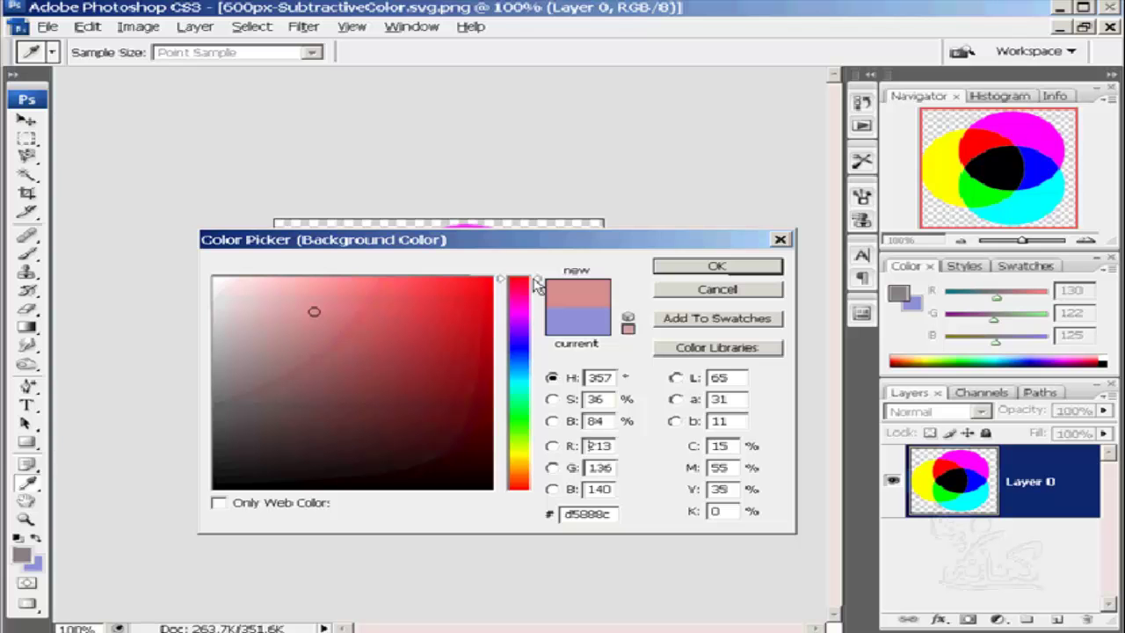
{"action": "left_click_drag", "start_coordinate": [535, 281], "coordinate": [537, 279]}
{"action": "left_click_drag", "start_coordinate": [535, 283], "coordinate": [545, 498]}
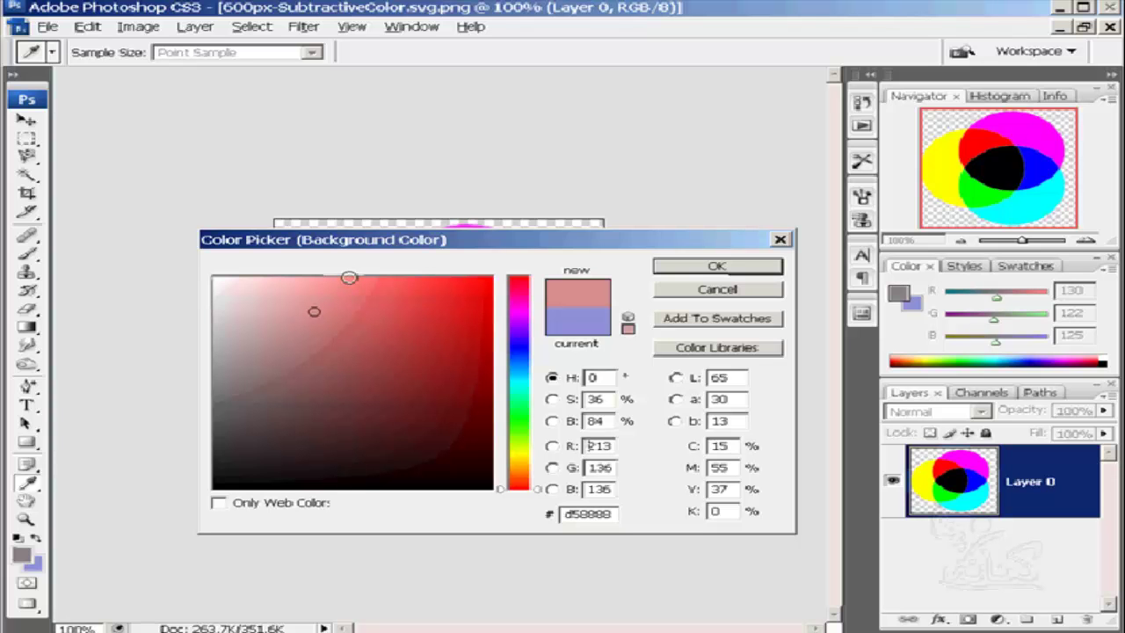
Step: Sample light red and near-black in the colour field, returning to light red fe8282
{"action": "left_click", "coordinate": [349, 278]}
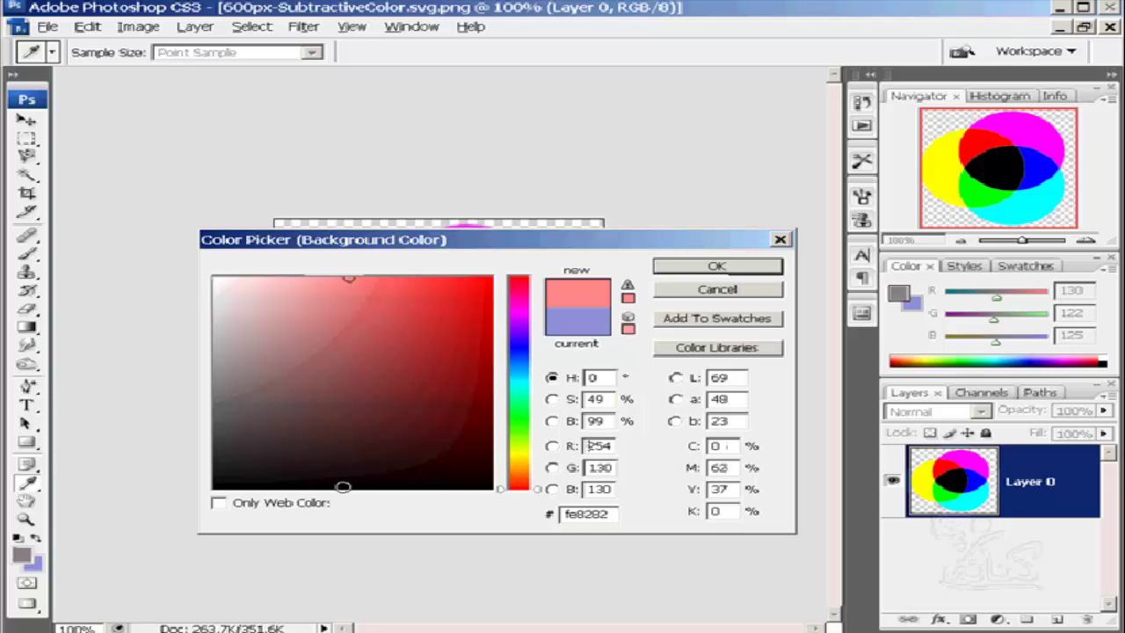
{"action": "left_click", "coordinate": [342, 486]}
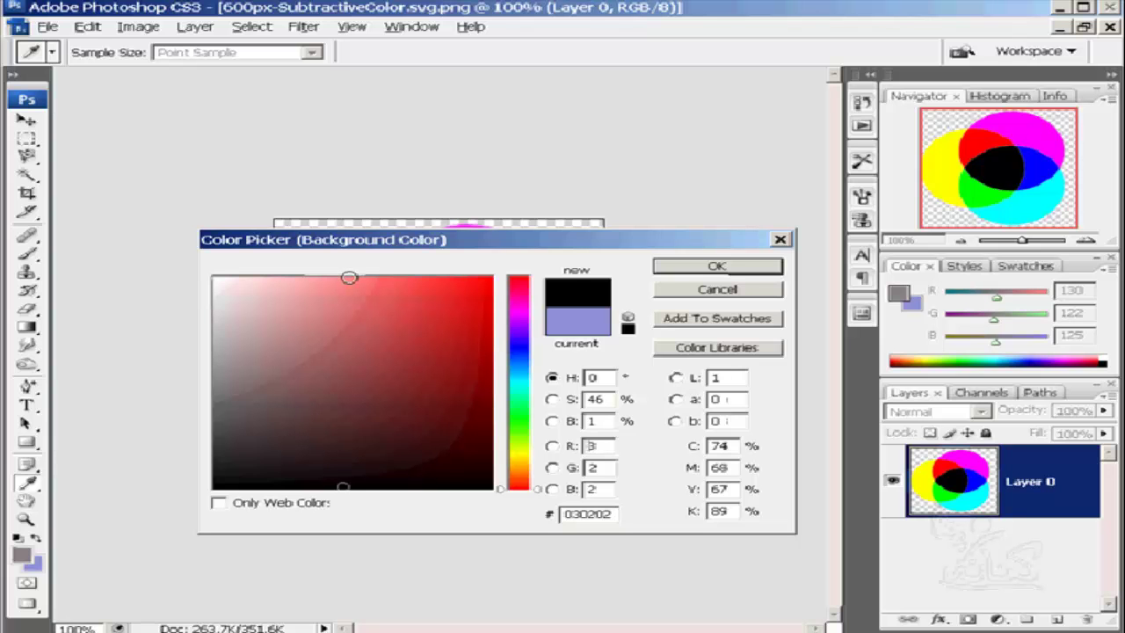
{"action": "left_click", "coordinate": [349, 277]}
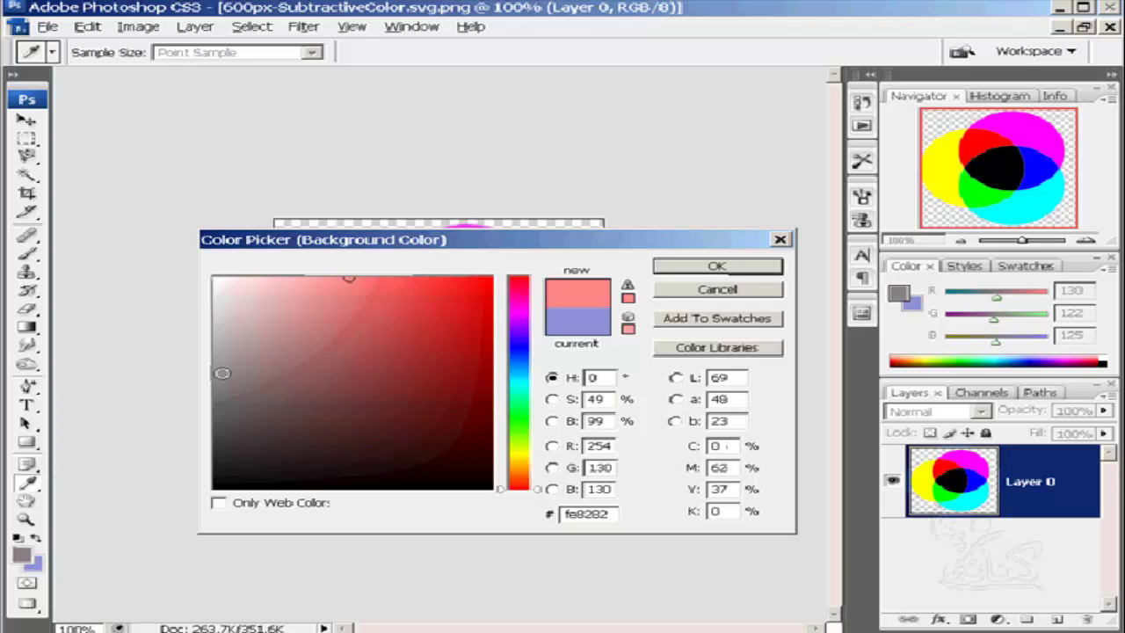
Step: Sample grey and dark red 800202, then enable Only Web Colors, giving 990000
{"action": "key", "text": "Tab"}
{"action": "left_click", "coordinate": [215, 380]}
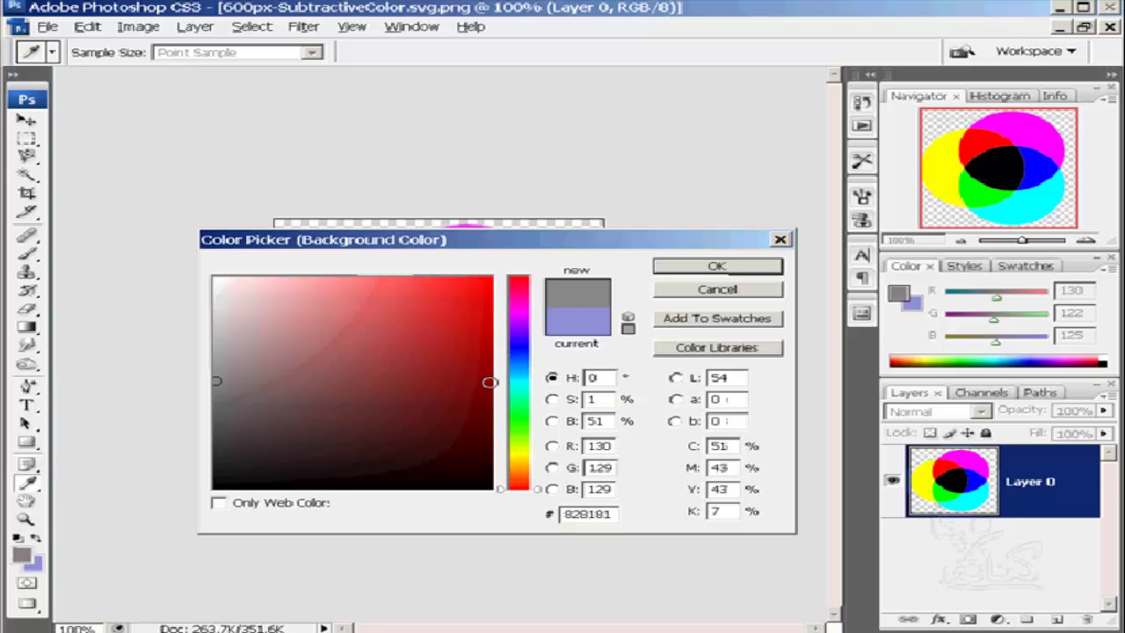
{"action": "left_click", "coordinate": [490, 383]}
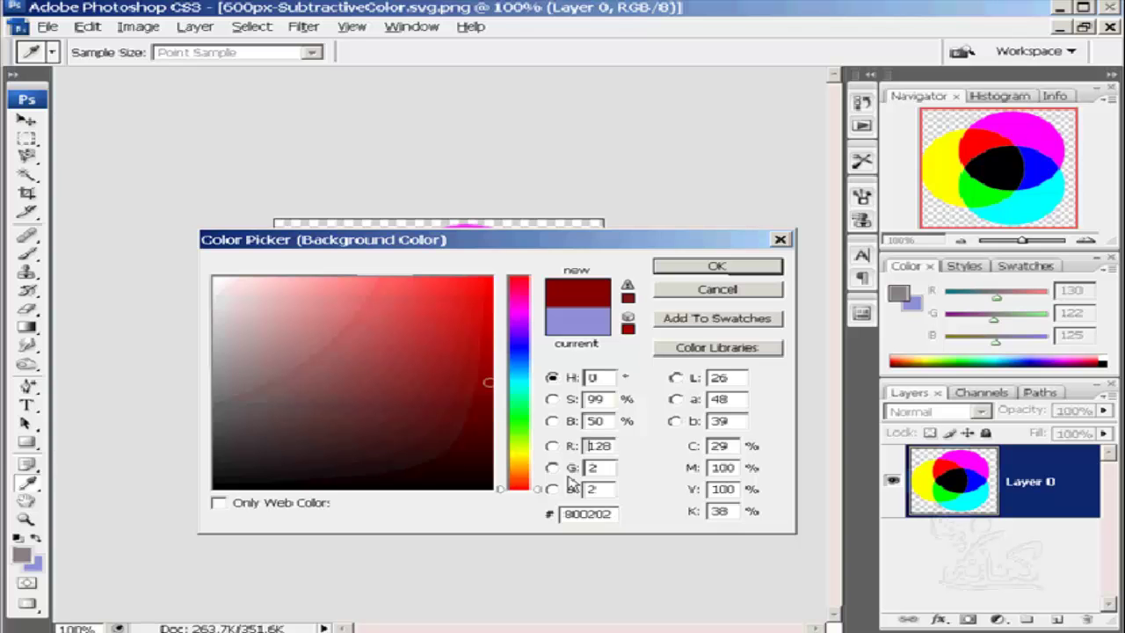
{"action": "left_click", "coordinate": [218, 504]}
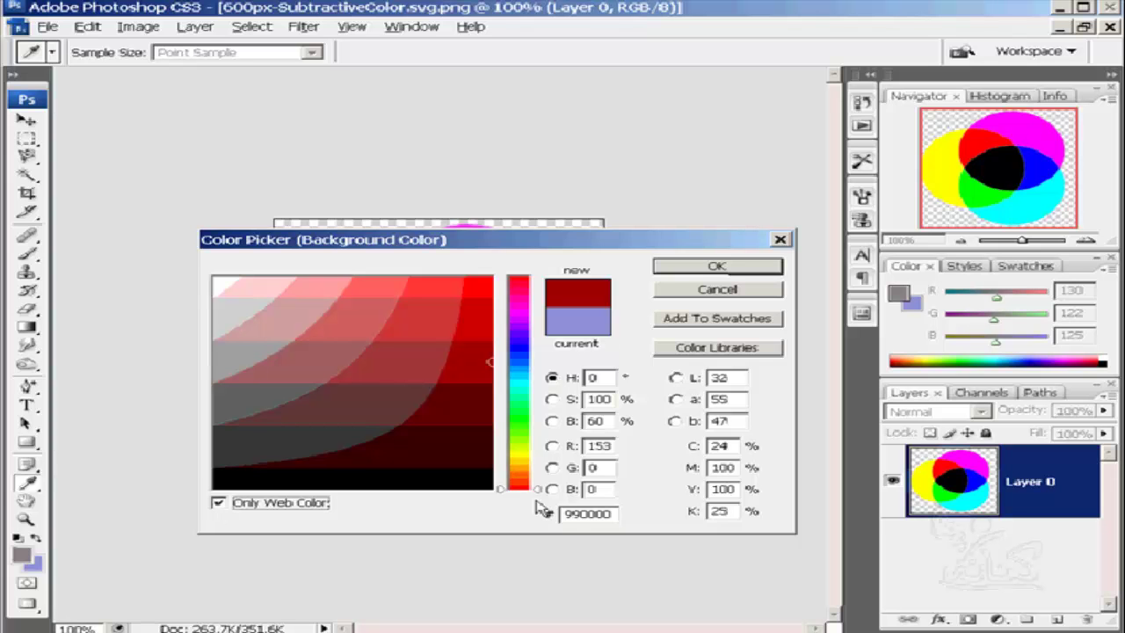
Step: With Only Web Colors on, move the hue to 200 for web-safe blue 006699
{"action": "key", "text": "Tab"}
{"action": "mouse_move", "coordinate": [541, 495]}
{"action": "left_mouse_down"}
{"action": "mouse_move", "coordinate": [536, 285]}
{"action": "mouse_move", "coordinate": [536, 377]}
{"action": "left_mouse_up"}
{"action": "left_click", "coordinate": [538, 381]}
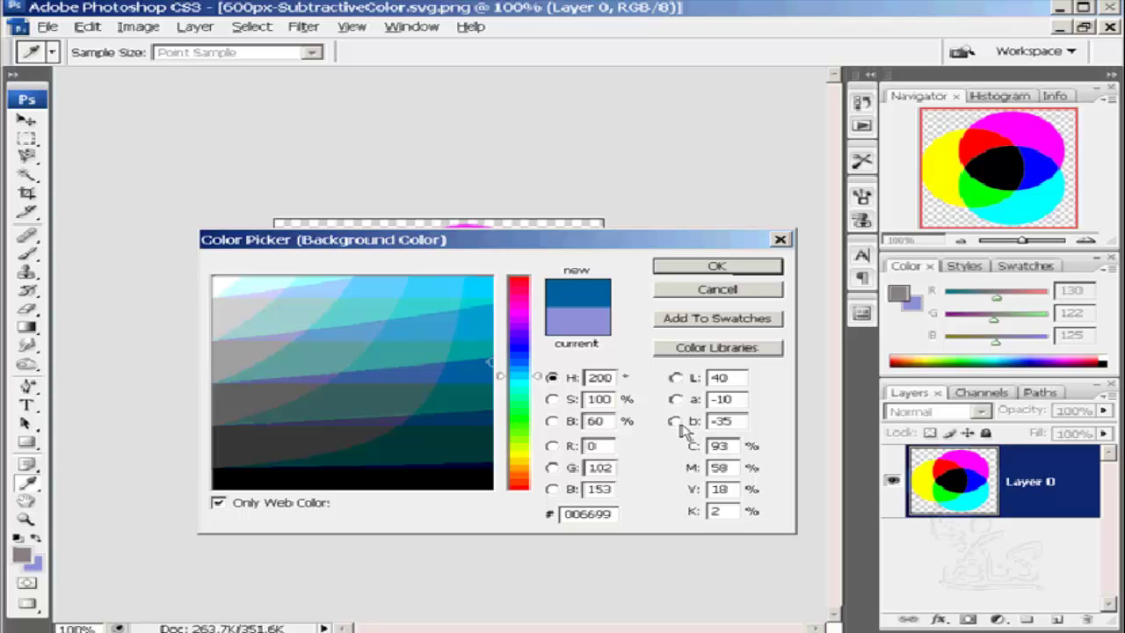
Step: Lower the yellow value from 18% to 15% and turn off Only Web Colors
{"action": "key", "text": "Tab"}
{"action": "mouse_move", "coordinate": [693, 497]}
{"action": "left_mouse_down"}
{"action": "mouse_move", "coordinate": [677, 498]}
{"action": "mouse_move", "coordinate": [705, 497]}
{"action": "mouse_move", "coordinate": [678, 501]}
{"action": "left_mouse_up"}
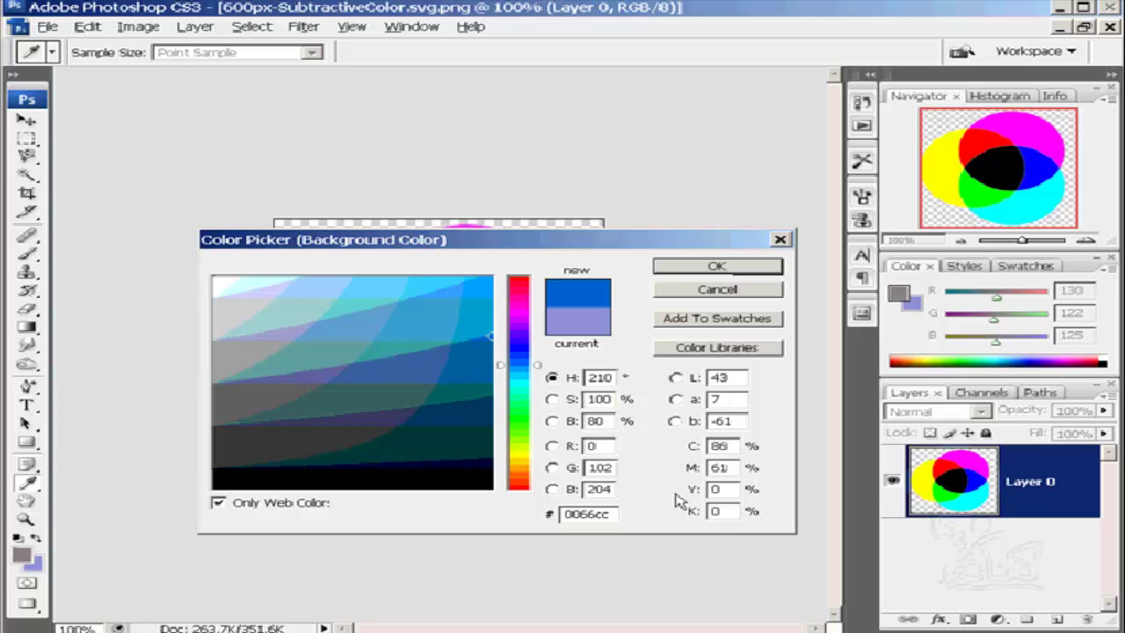
{"action": "left_click", "coordinate": [217, 505]}
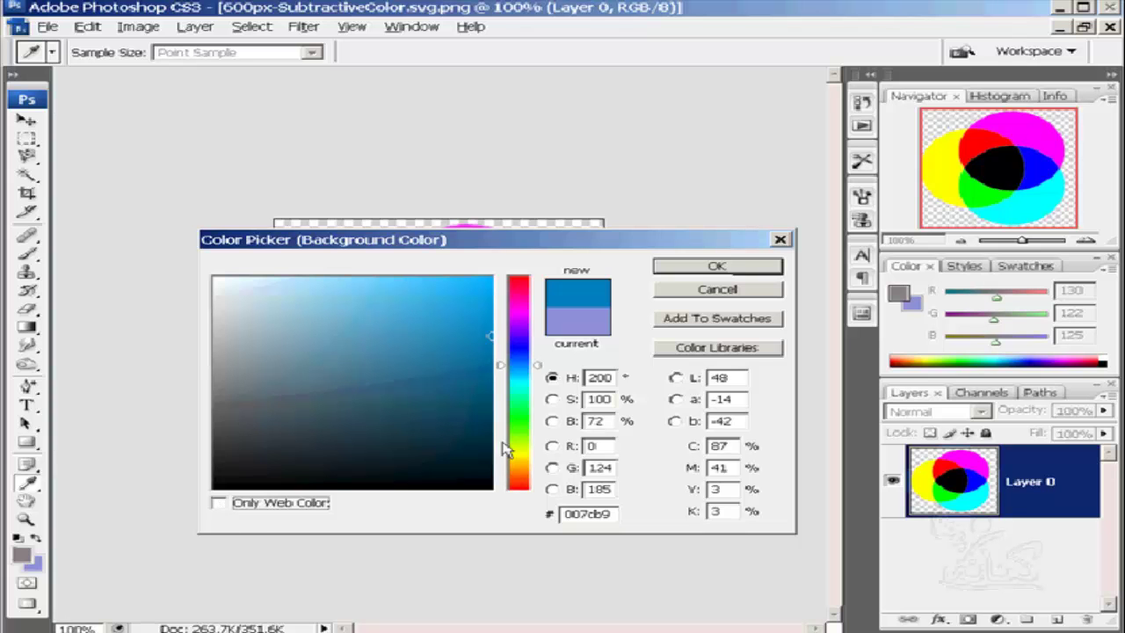
Step: Try pale blue 99bdcf, then close the picker without applying it and show Styles
{"action": "left_click", "coordinate": [286, 317]}
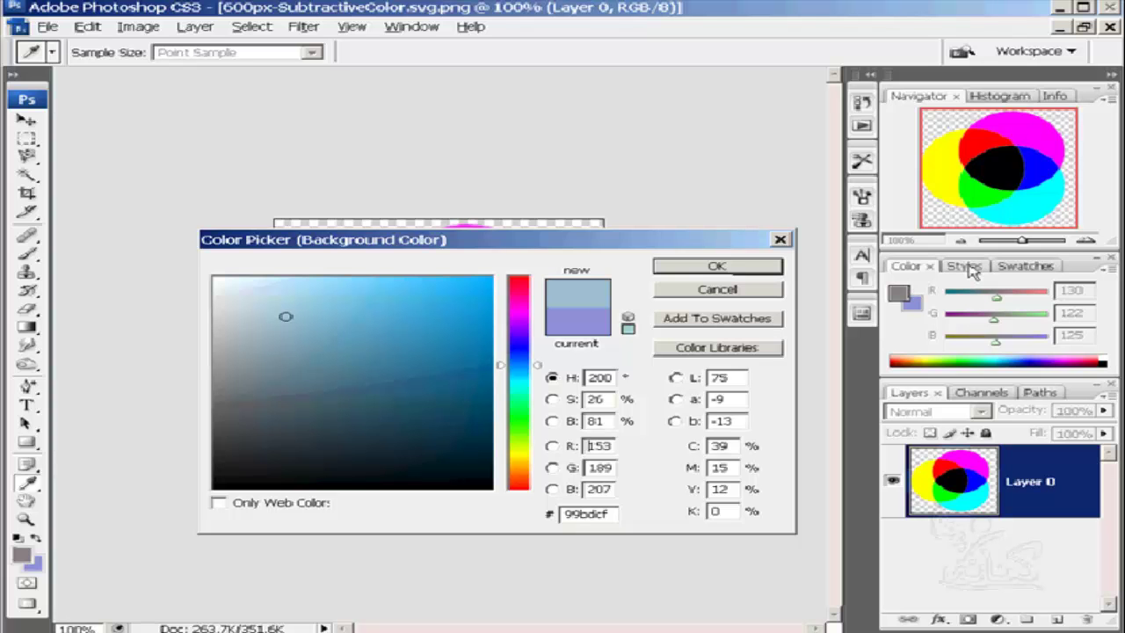
{"action": "left_click", "coordinate": [779, 240]}
{"action": "left_click", "coordinate": [964, 267]}
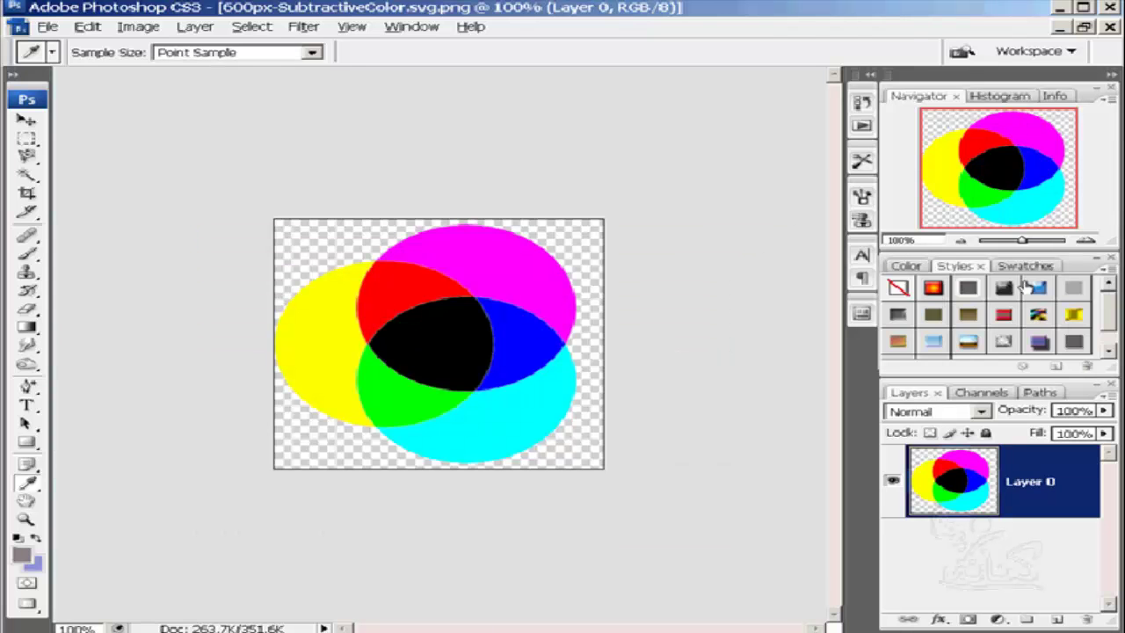
Step: Show Swatches, pick pink cd4276 as foreground, then start and cancel adding it as a swatch
{"action": "left_click", "coordinate": [1019, 266]}
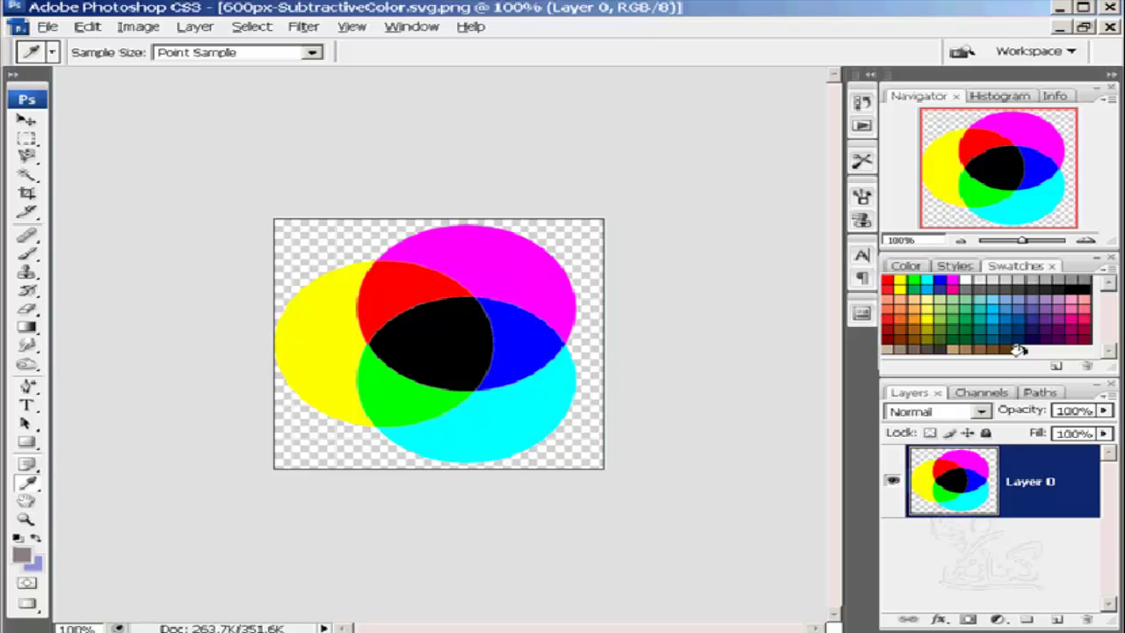
{"action": "left_click", "coordinate": [22, 559]}
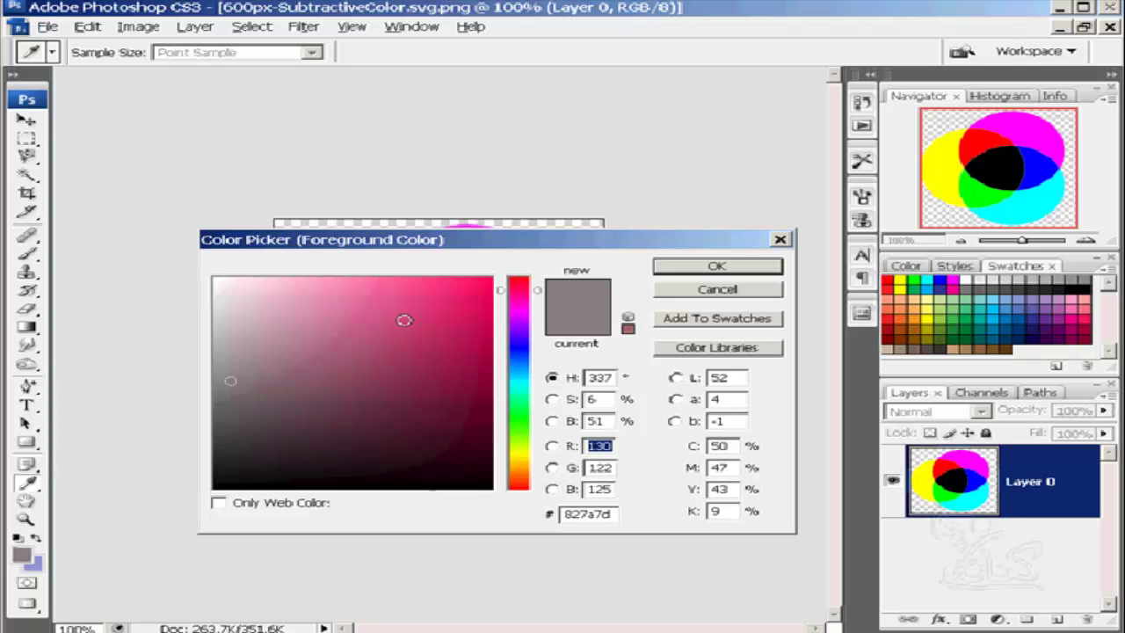
{"action": "left_click", "coordinate": [403, 320]}
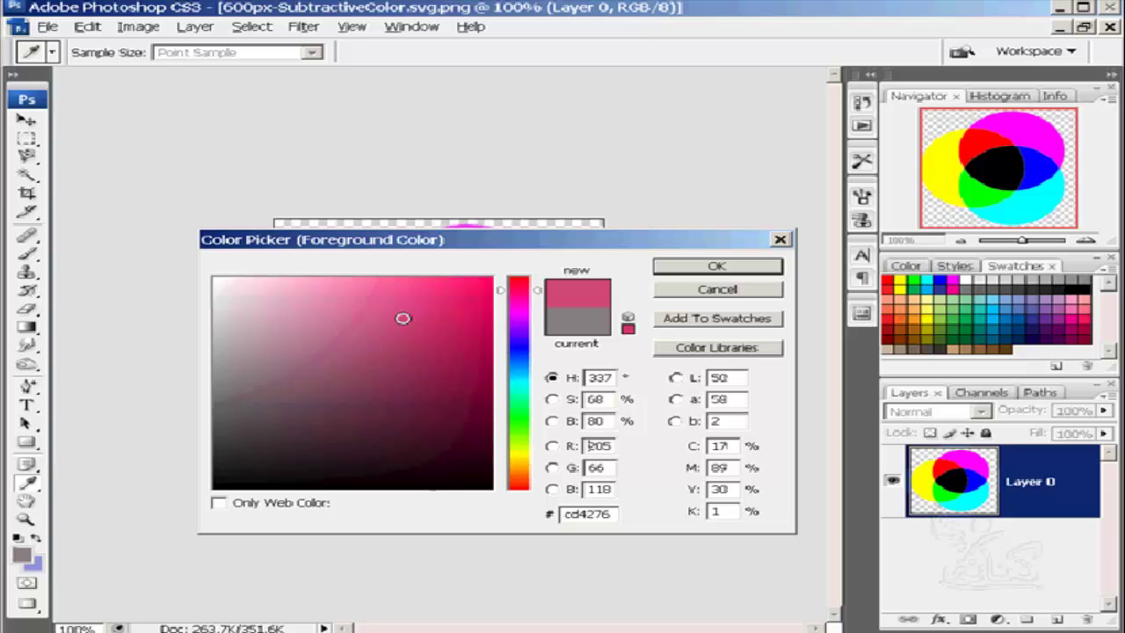
{"action": "left_click", "coordinate": [686, 323]}
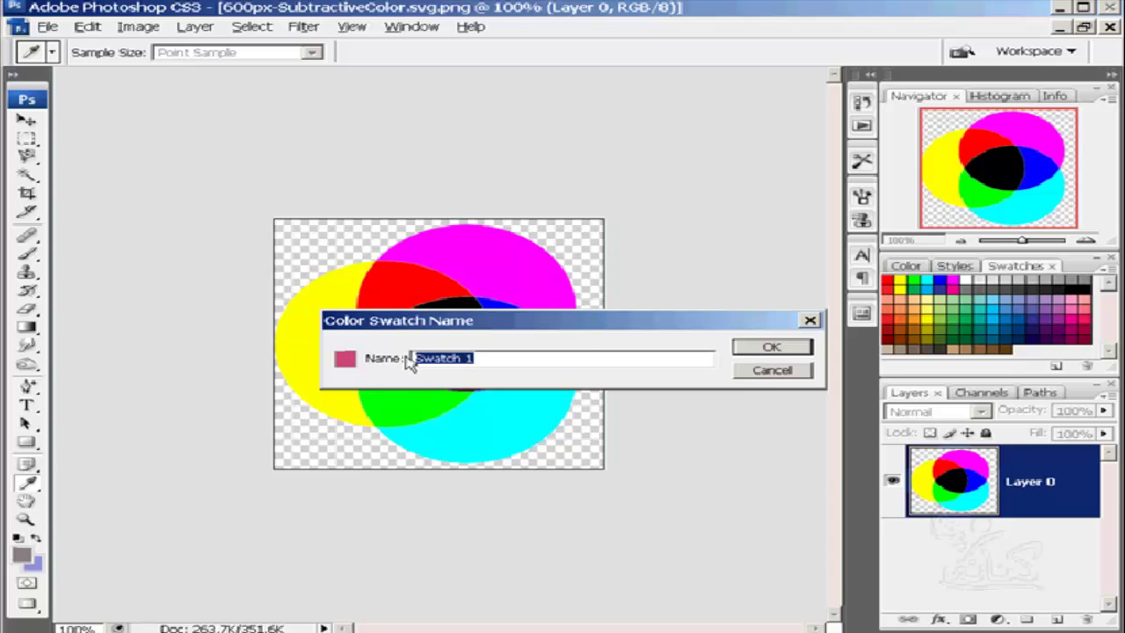
{"action": "left_click", "coordinate": [762, 374]}
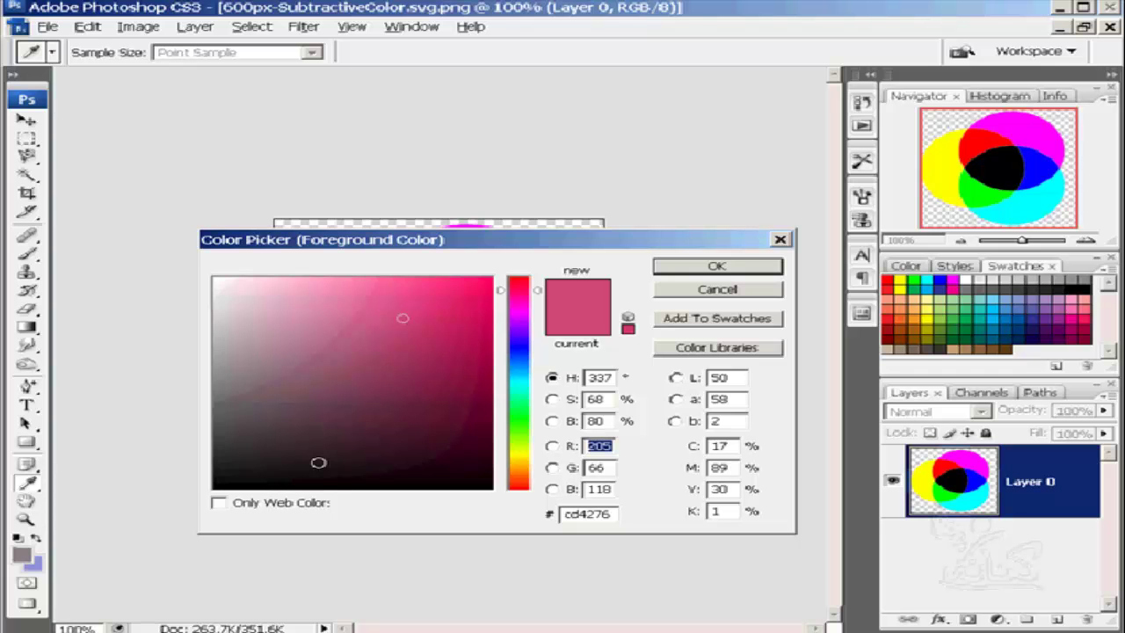
Step: Sample light, dark and greyish shades of pink hue 337, ending on deep magenta 7b1c40
{"action": "left_click", "coordinate": [278, 296]}
{"action": "left_click", "coordinate": [428, 377]}
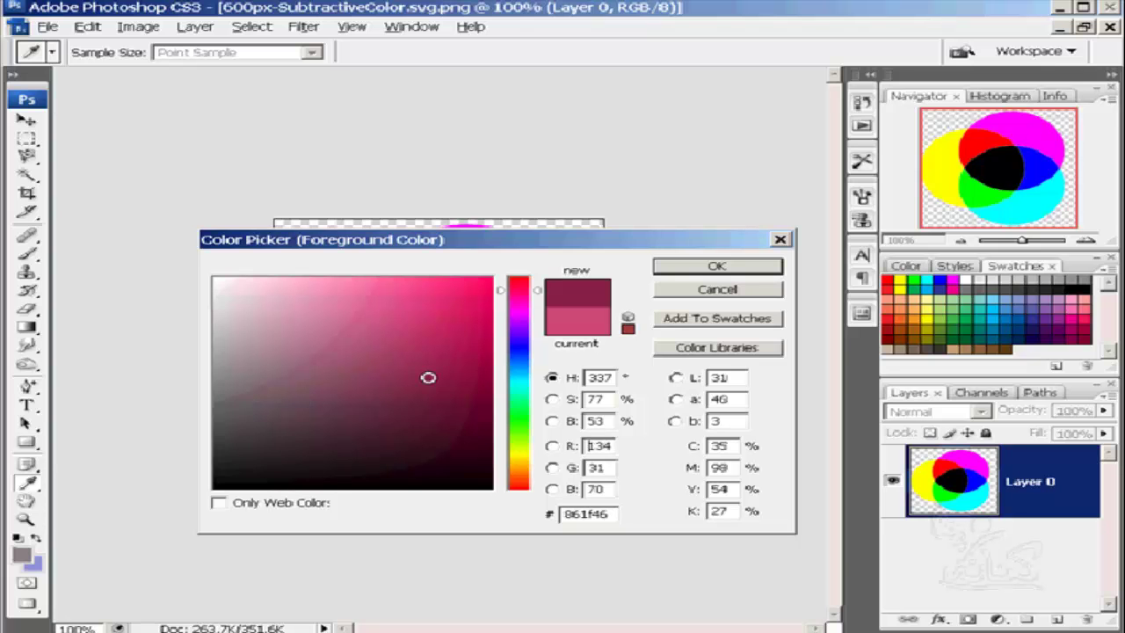
{"action": "left_click", "coordinate": [441, 300]}
{"action": "left_click", "coordinate": [282, 440]}
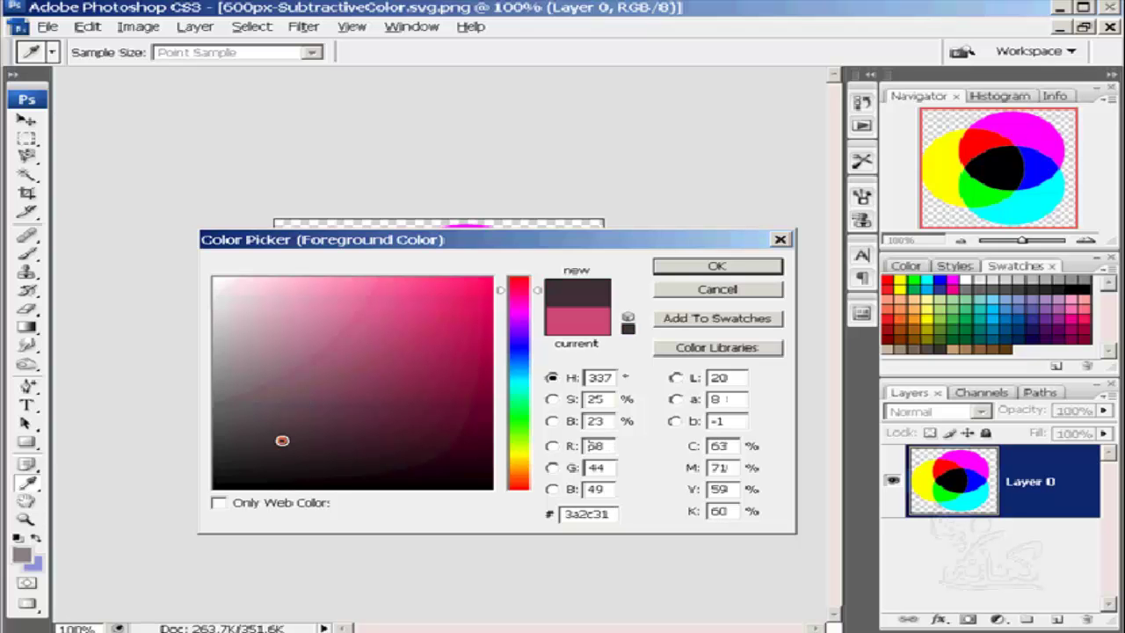
{"action": "left_click", "coordinate": [236, 465]}
{"action": "left_click", "coordinate": [247, 336]}
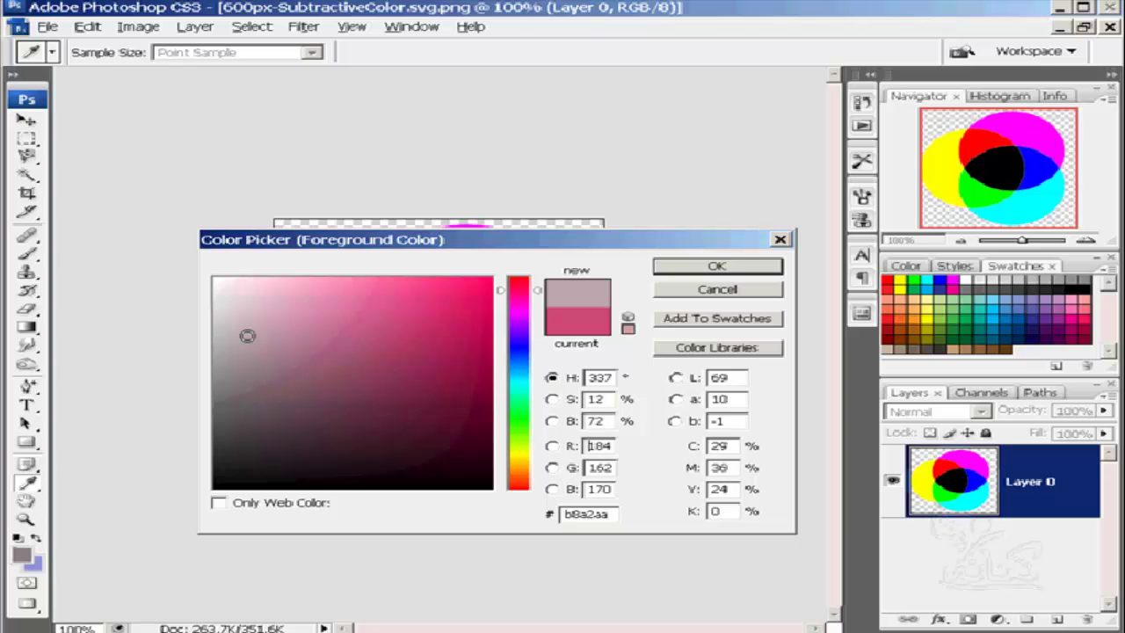
{"action": "left_click", "coordinate": [419, 319]}
{"action": "left_click", "coordinate": [445, 403]}
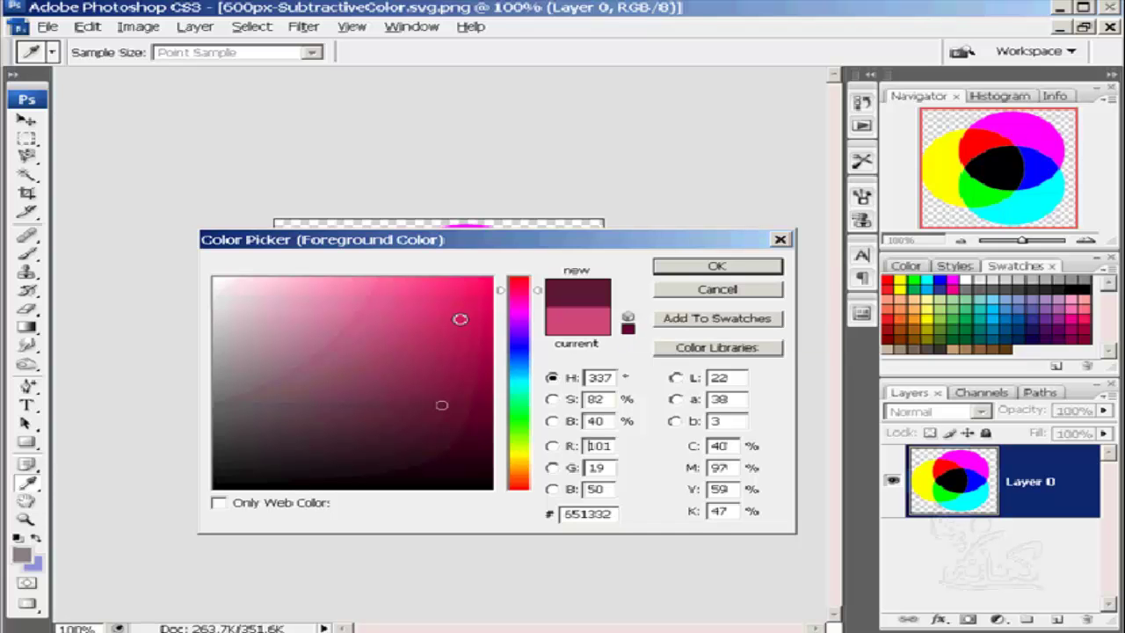
{"action": "left_click", "coordinate": [346, 322]}
{"action": "left_click", "coordinate": [429, 387]}
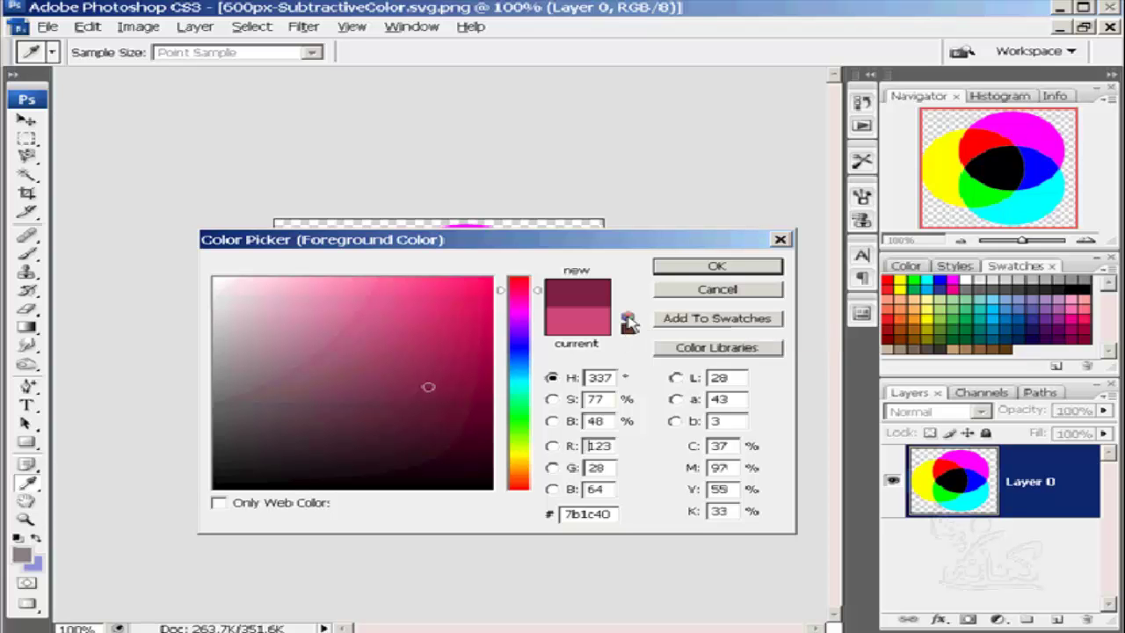
Step: Snap to a web-safe colour, try out-of-gamut bright red, then correct it to printable ed1e24
{"action": "left_click", "coordinate": [629, 321]}
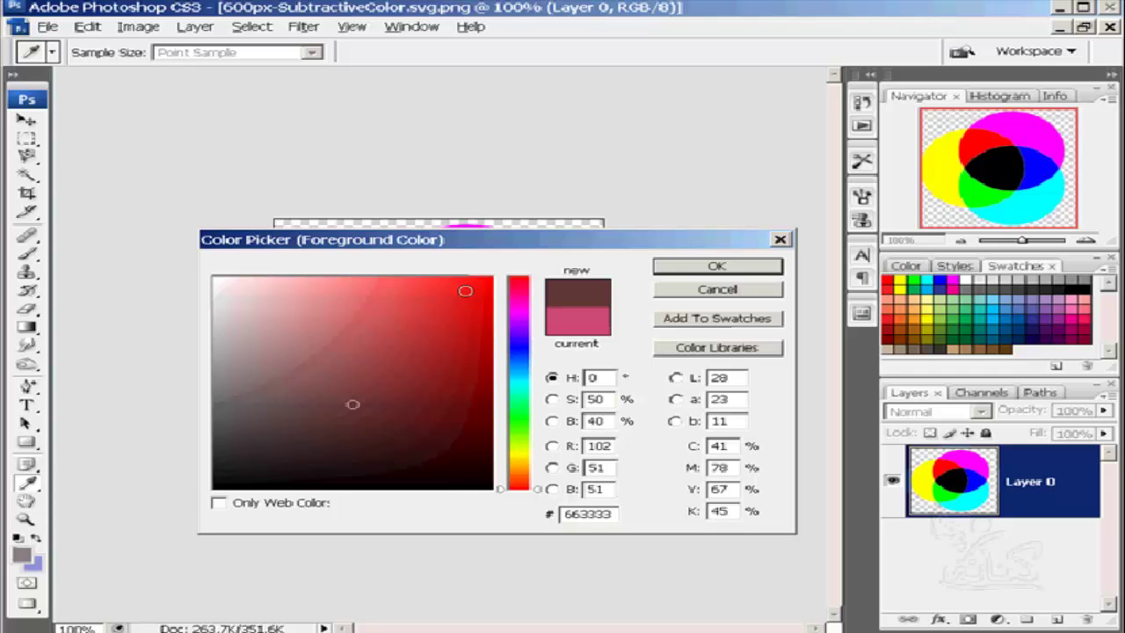
{"action": "left_click", "coordinate": [465, 290]}
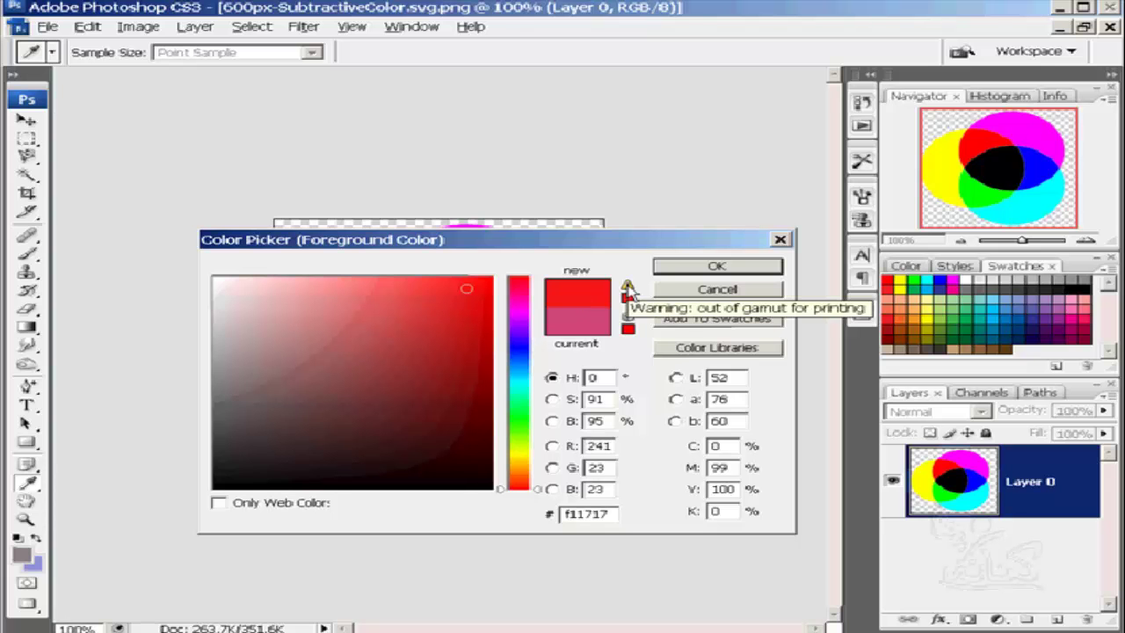
{"action": "left_click", "coordinate": [628, 288]}
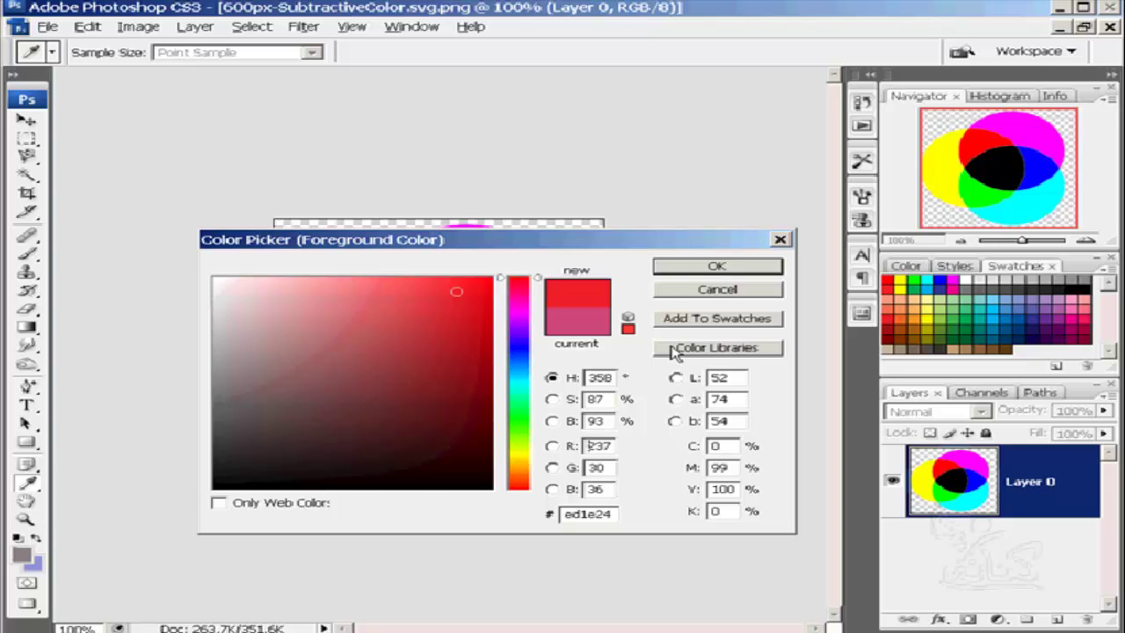
Step: In Color Libraries, browse PANTONE metallic coated and DIC Color Guide, settling on PANTONE process uncoated DS 73-1 U
{"action": "left_click", "coordinate": [674, 350]}
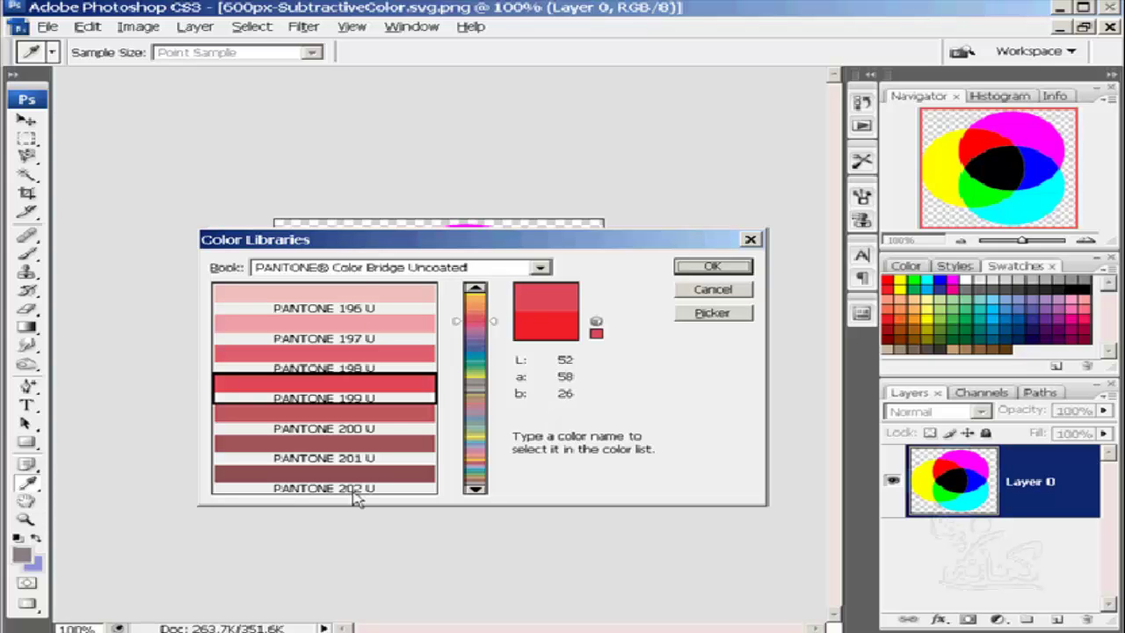
{"action": "left_click", "coordinate": [541, 268]}
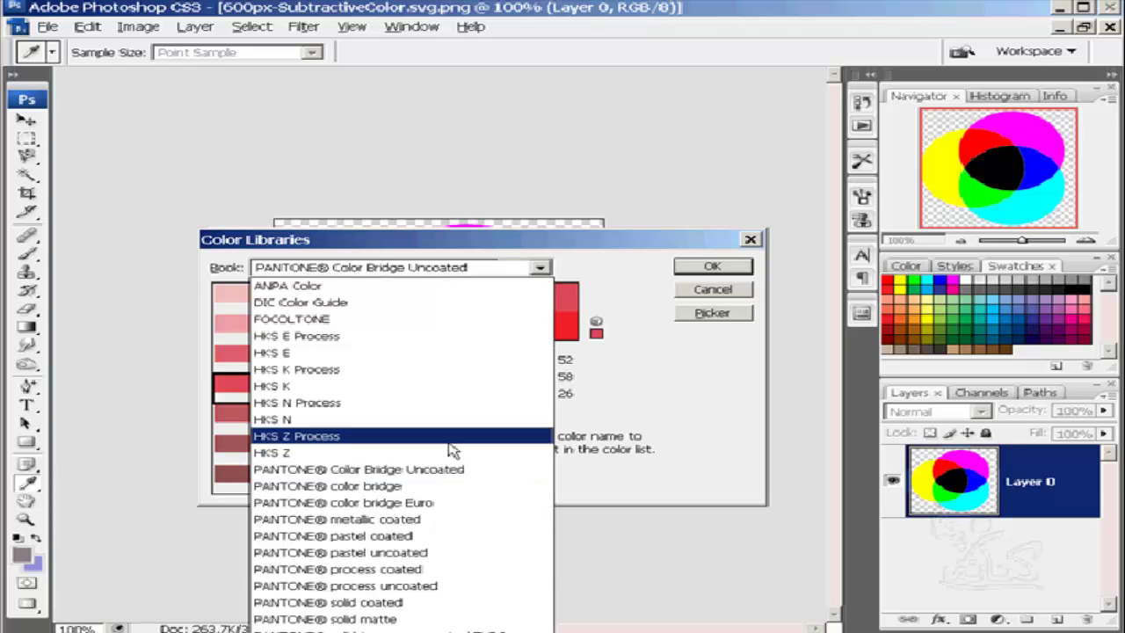
{"action": "left_click", "coordinate": [453, 527]}
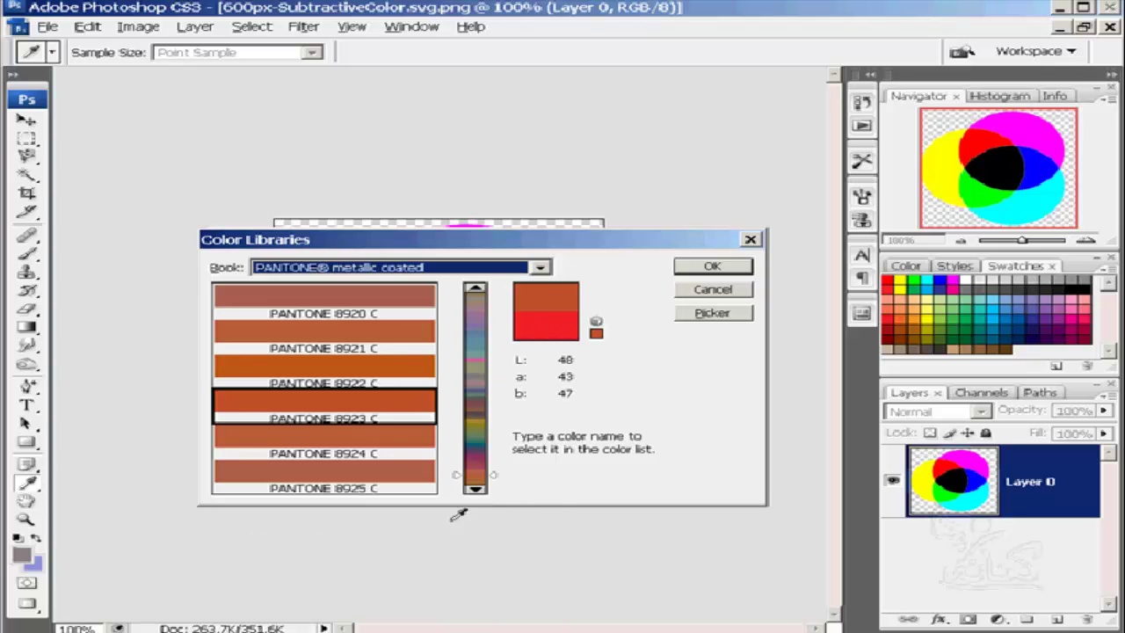
{"action": "left_click", "coordinate": [541, 268]}
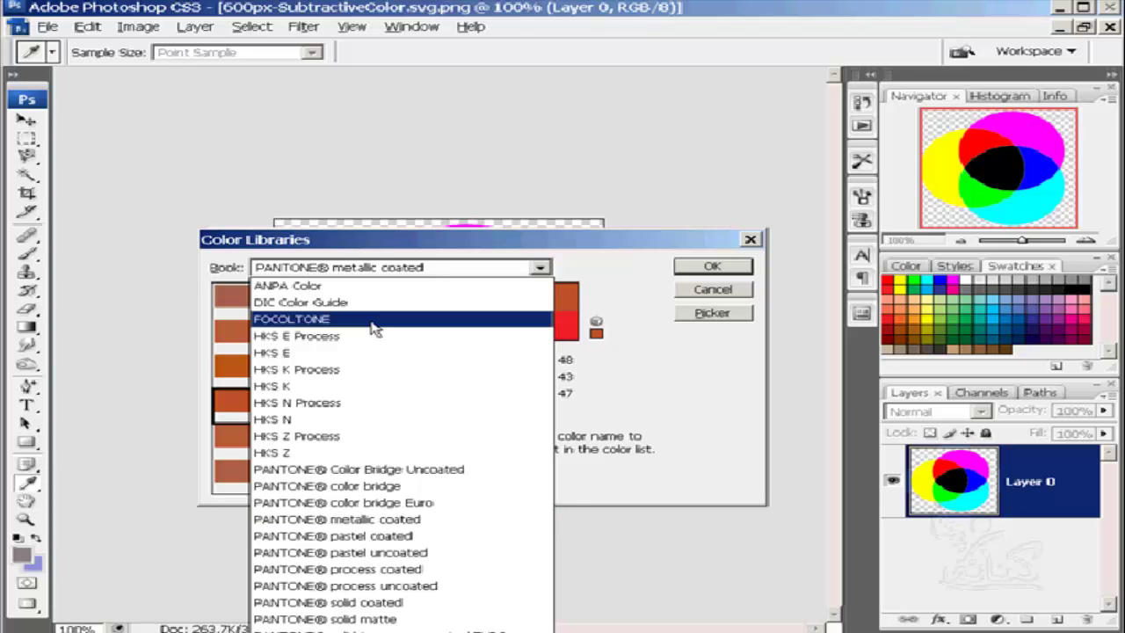
{"action": "left_click", "coordinate": [362, 302]}
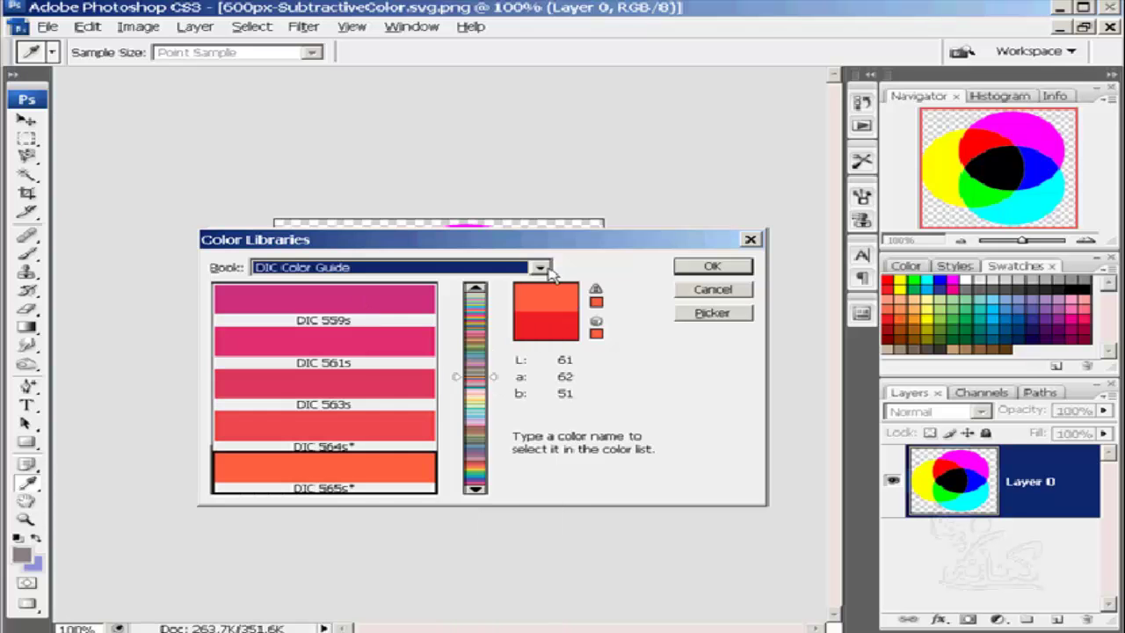
{"action": "left_click", "coordinate": [540, 268]}
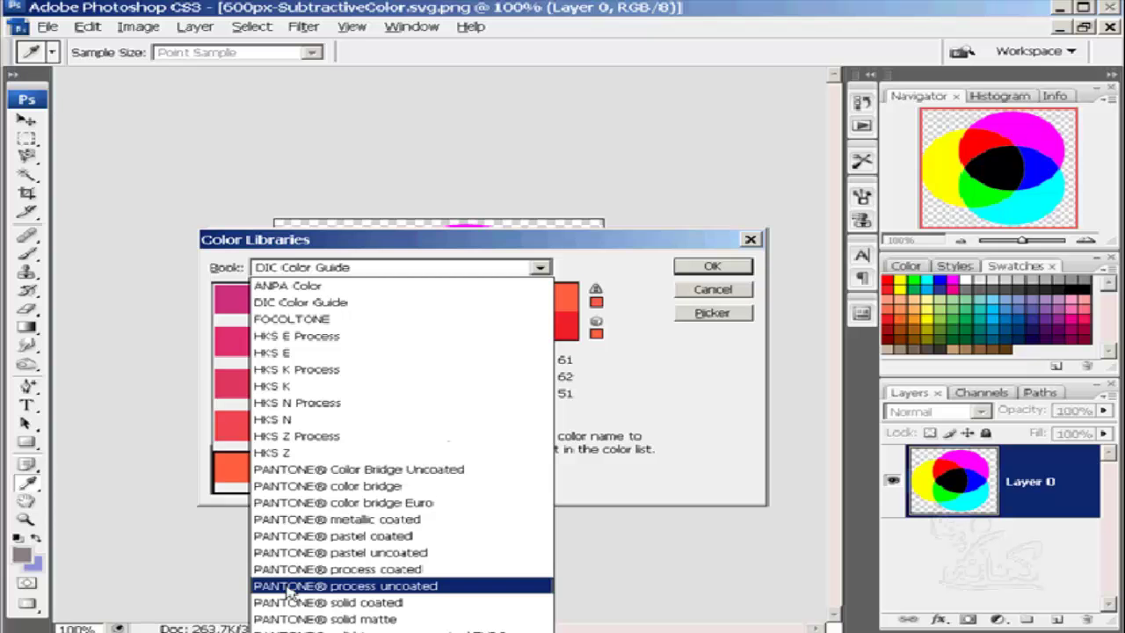
{"action": "left_click", "coordinate": [291, 586]}
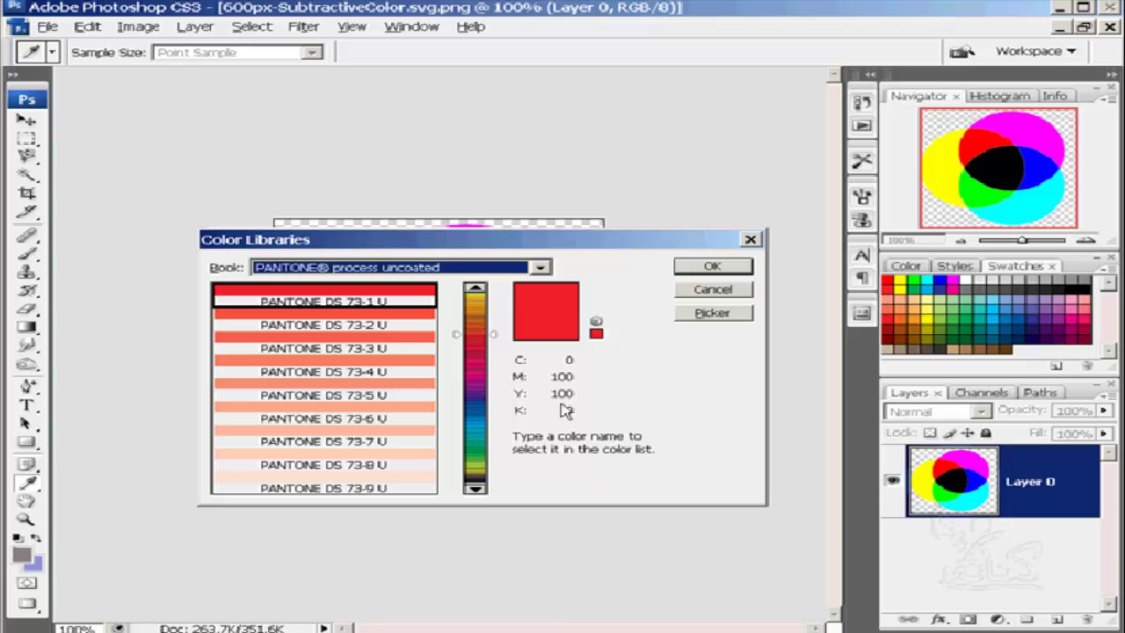
{"action": "left_click", "coordinate": [540, 268]}
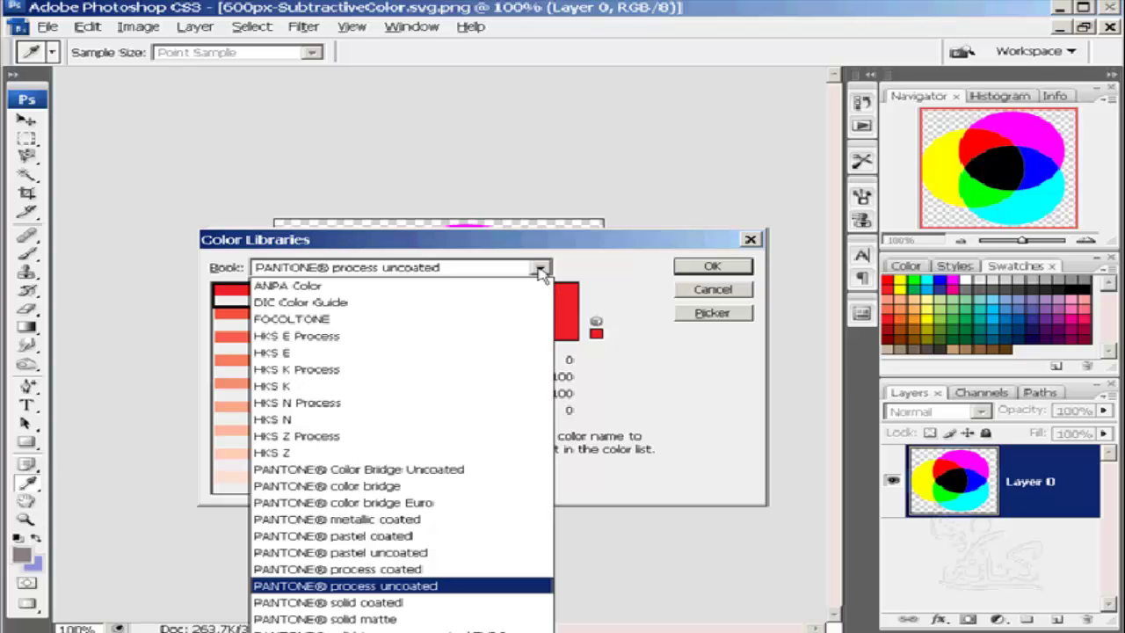
{"action": "left_click", "coordinate": [540, 271]}
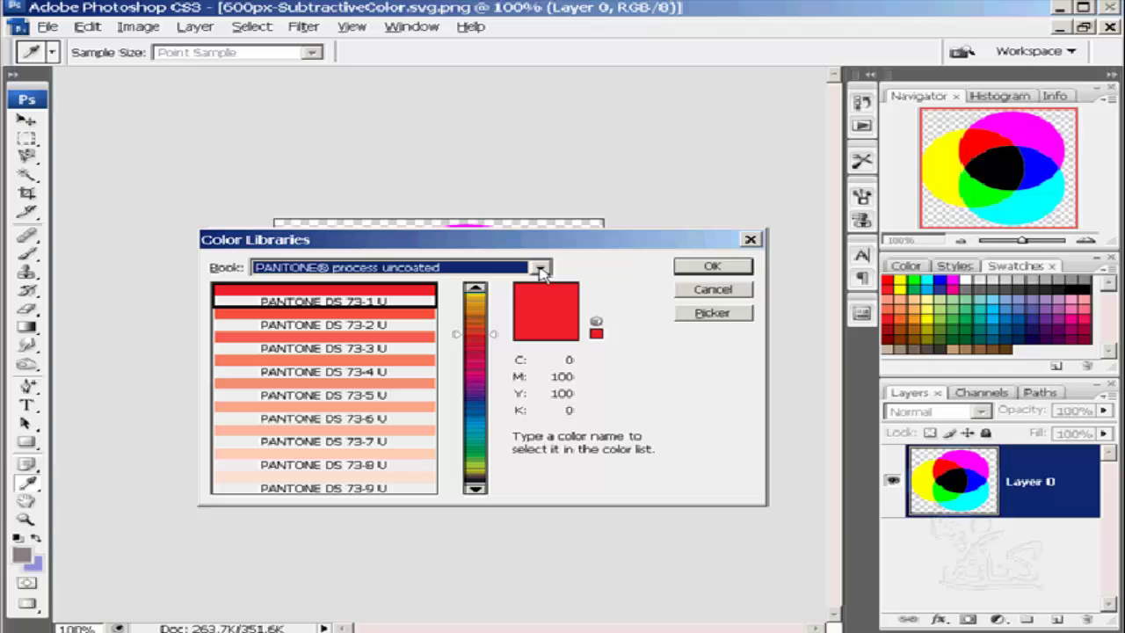
Step: Return from the Pantone library to the Color Picker and cancel, discarding the red ed1c24
{"action": "left_click", "coordinate": [711, 314]}
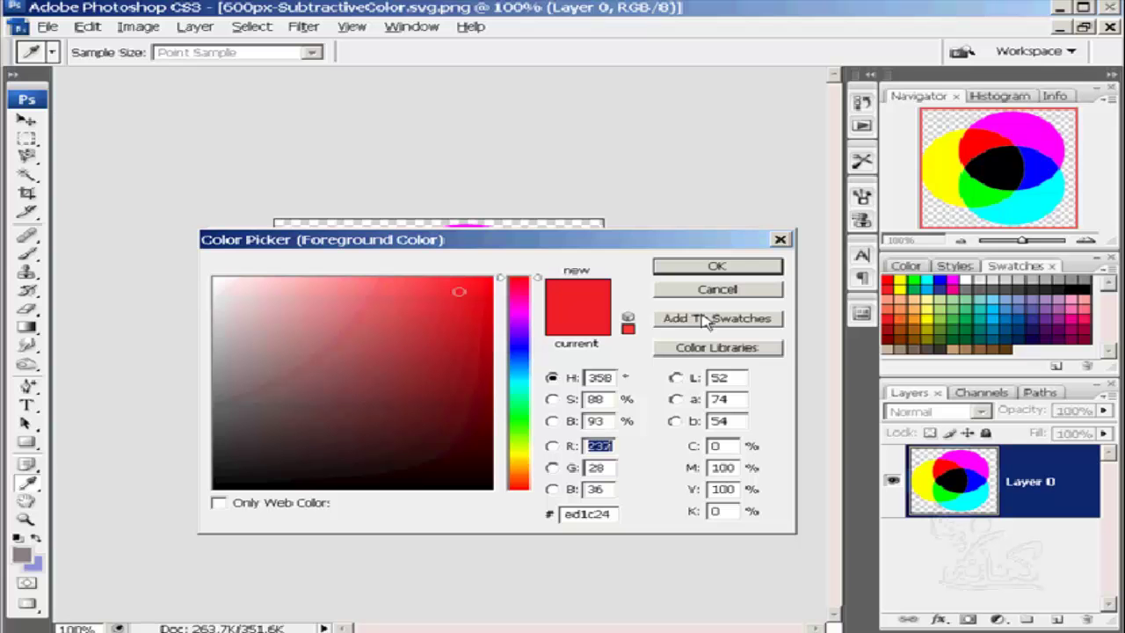
{"action": "left_click", "coordinate": [723, 298]}
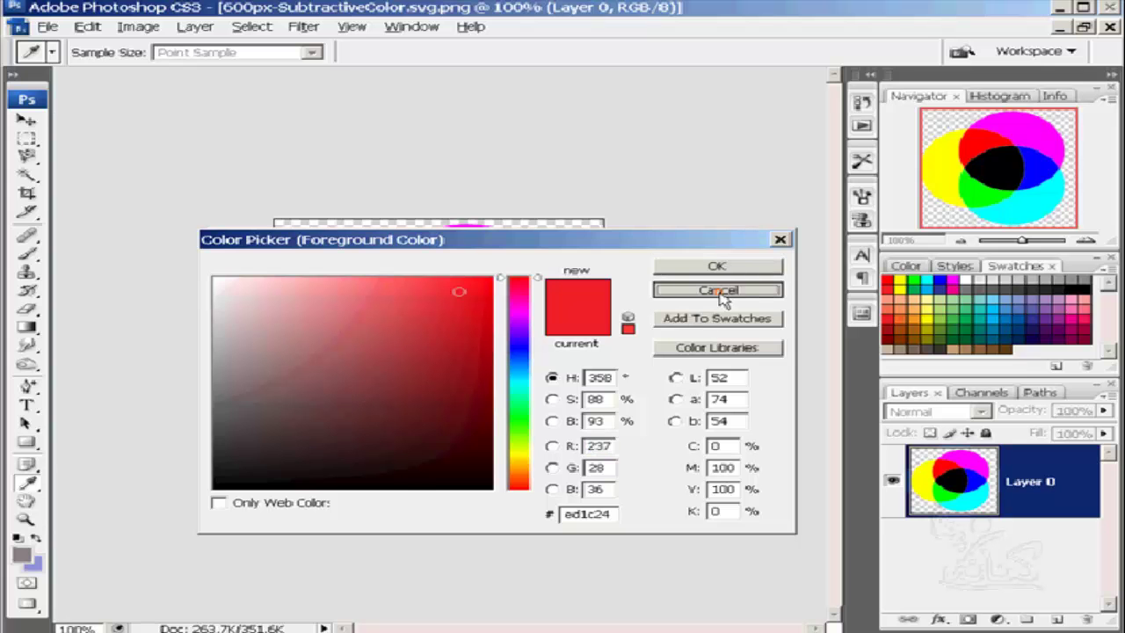